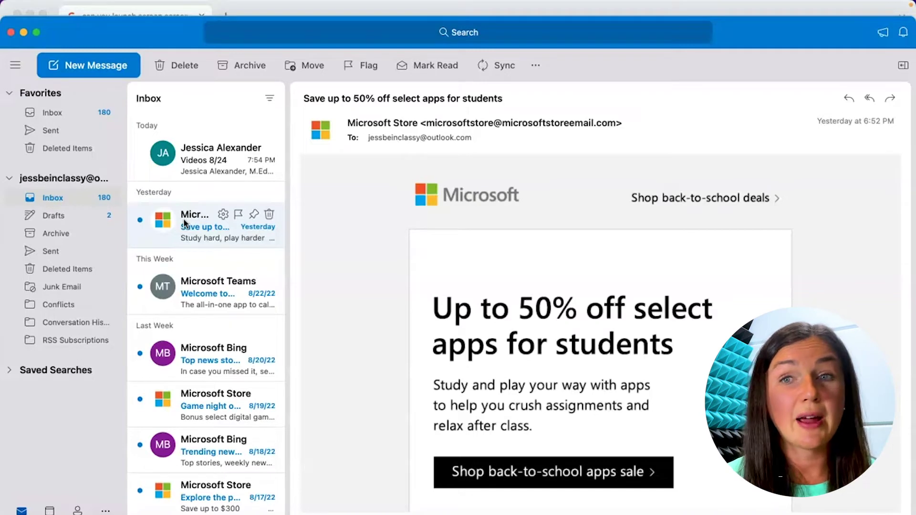
# Open Outlook Preferences from the menu bar and go to the Email Signatures pane.
pyautogui.click(68, 5)
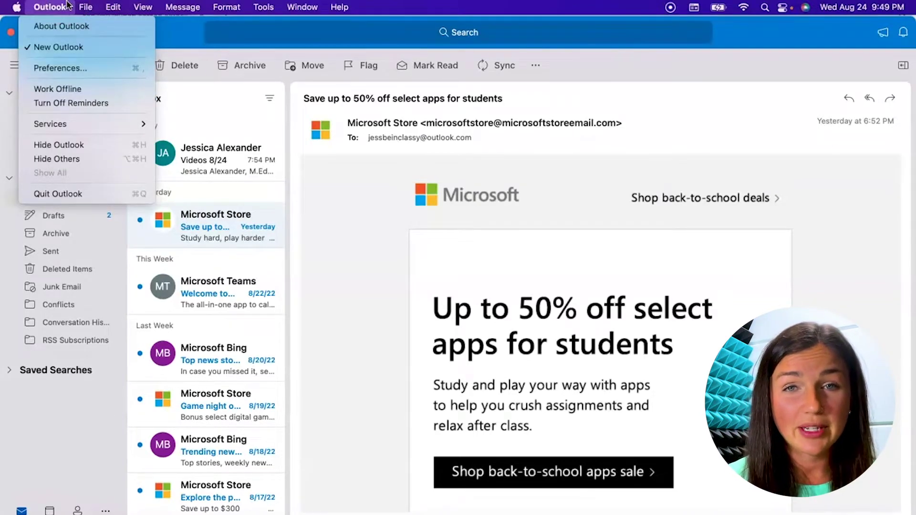
pyautogui.click(56, 8)
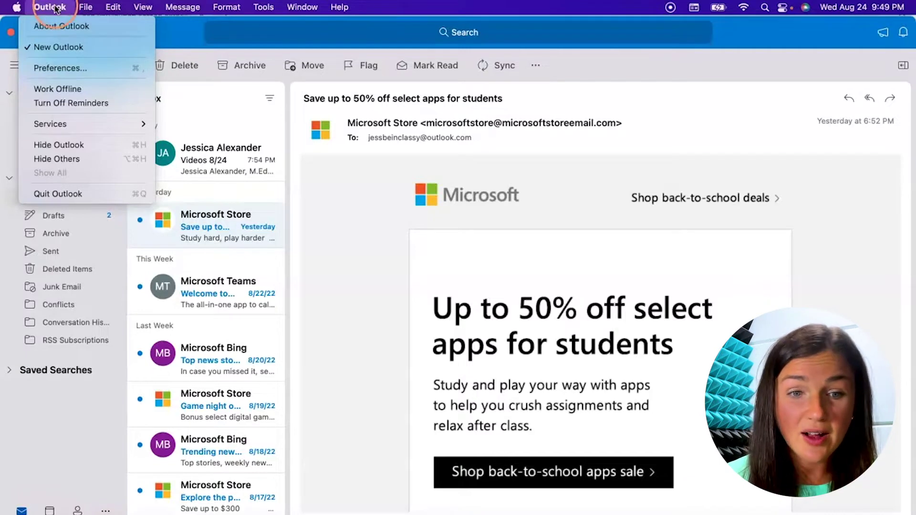
pyautogui.click(64, 70)
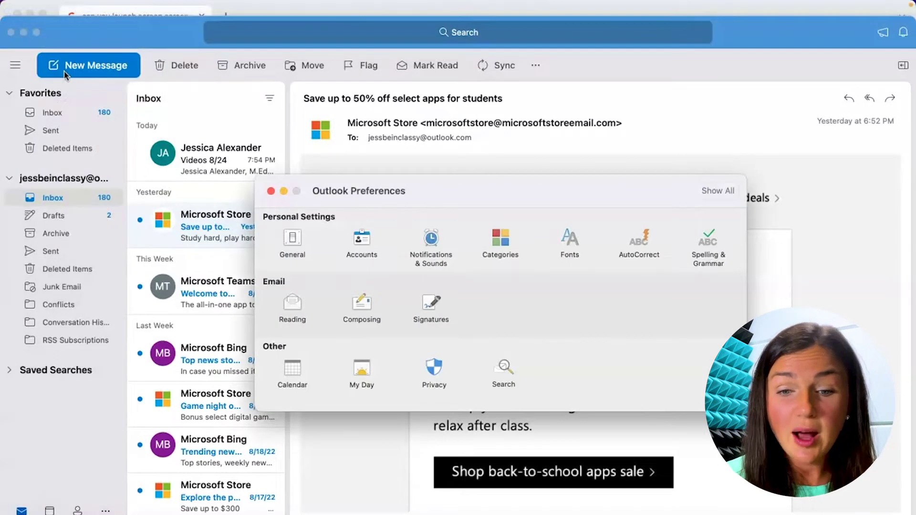
pyautogui.click(249, 163)
pyautogui.click(409, 255)
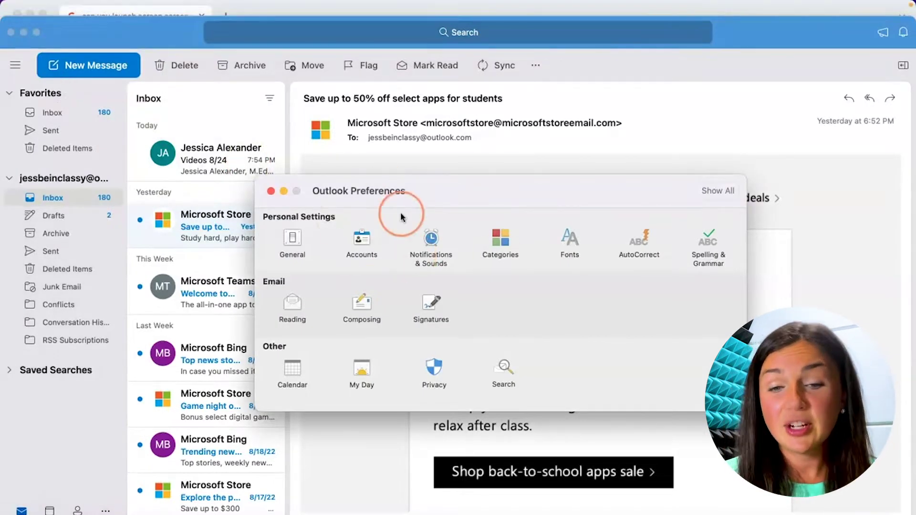
pyautogui.click(430, 304)
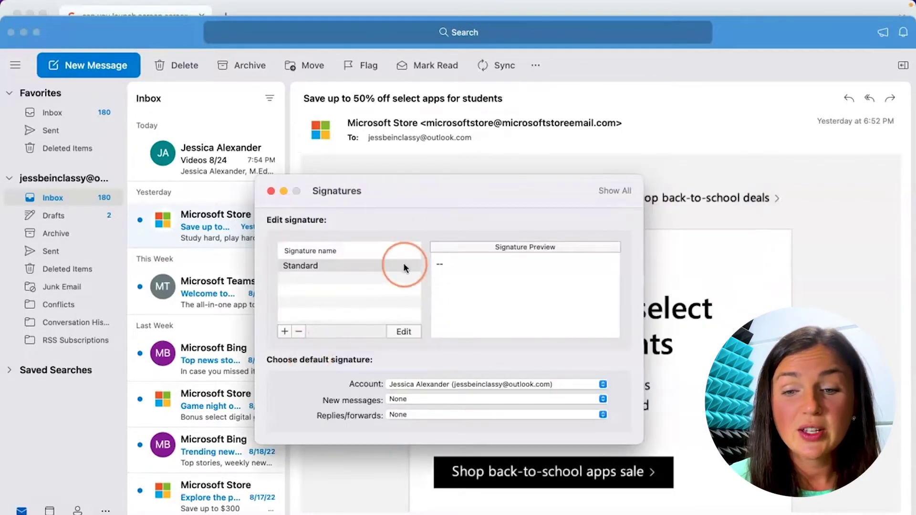
# Add a new signature and rename it from Untitled to Work.
pyautogui.click(284, 331)
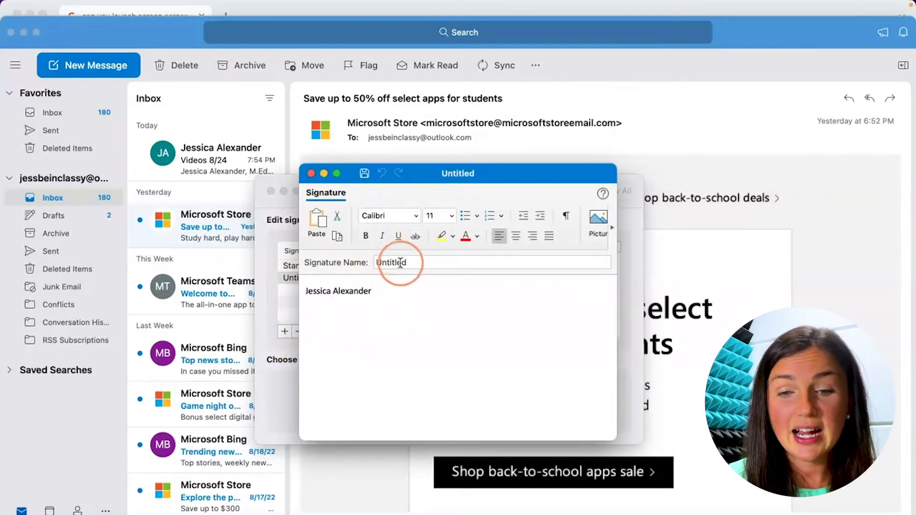
pyautogui.doubleClick(403, 261)
pyautogui.write('Work')
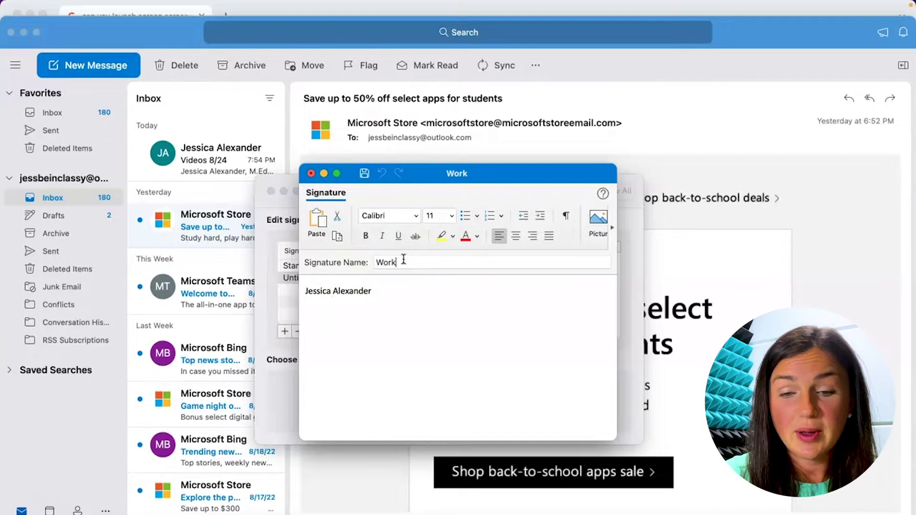
# Replace the body with 'Sincerely,' plus a first name and phone number, then save.
pyautogui.click(387, 297)
pyautogui.press('Return')
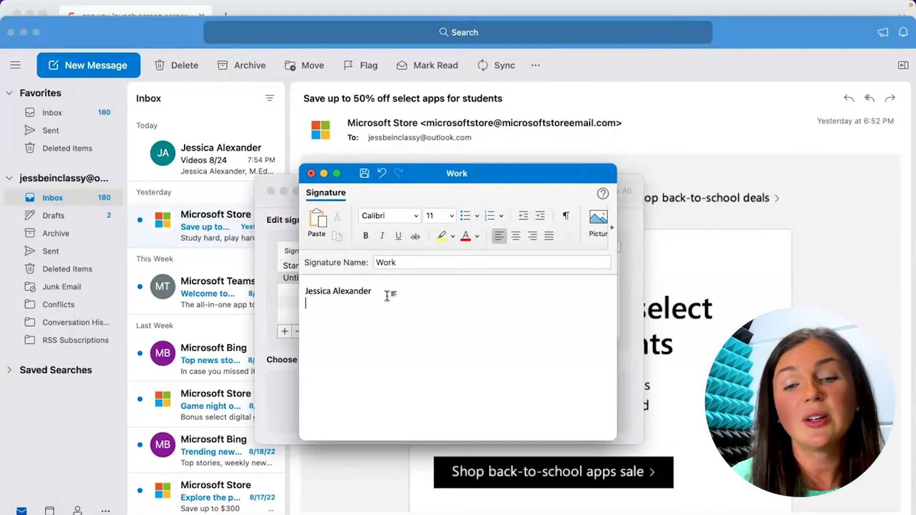
pyautogui.click(336, 308)
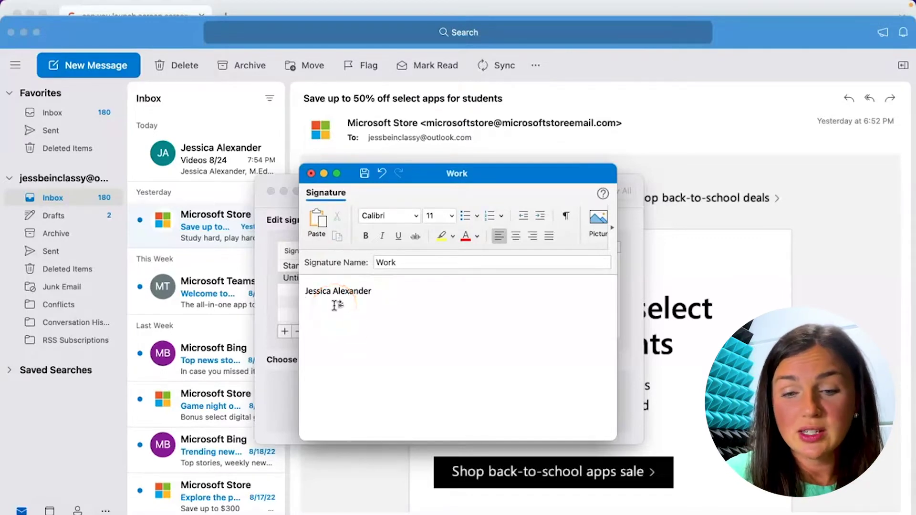
pyautogui.tripleClick(330, 291)
pyautogui.write('Sinc')
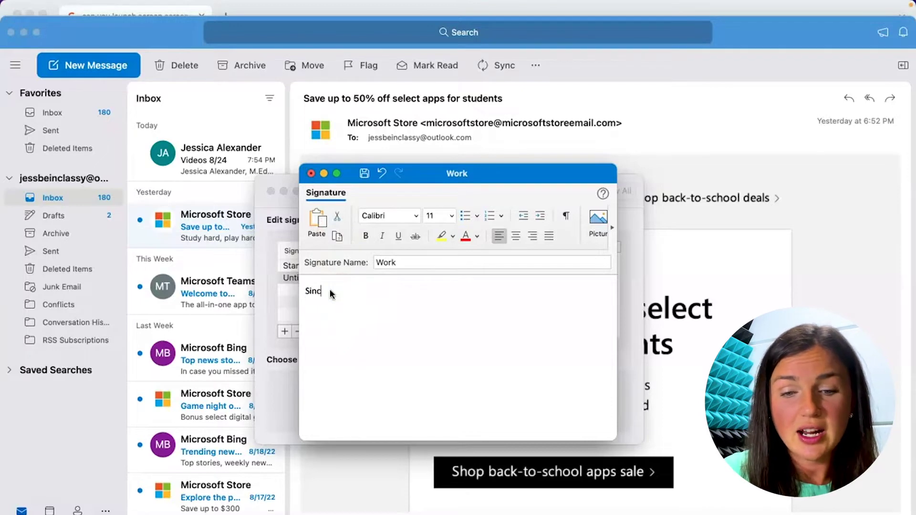
pyautogui.write('erely,')
pyautogui.press('Return')
pyautogui.write('J')
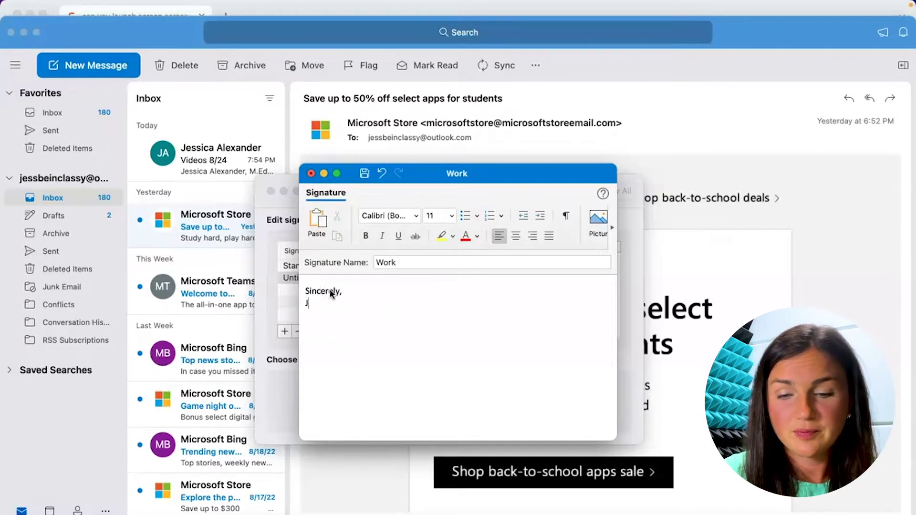
pyautogui.write('essica (')
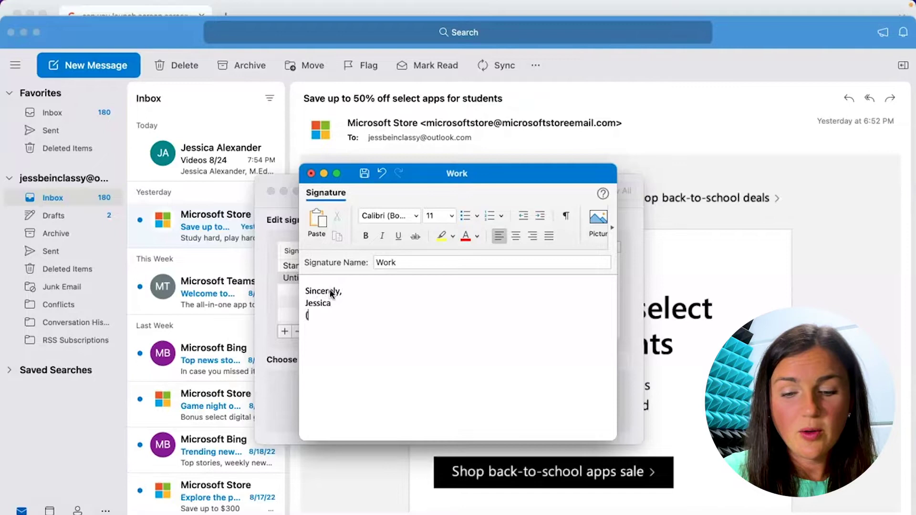
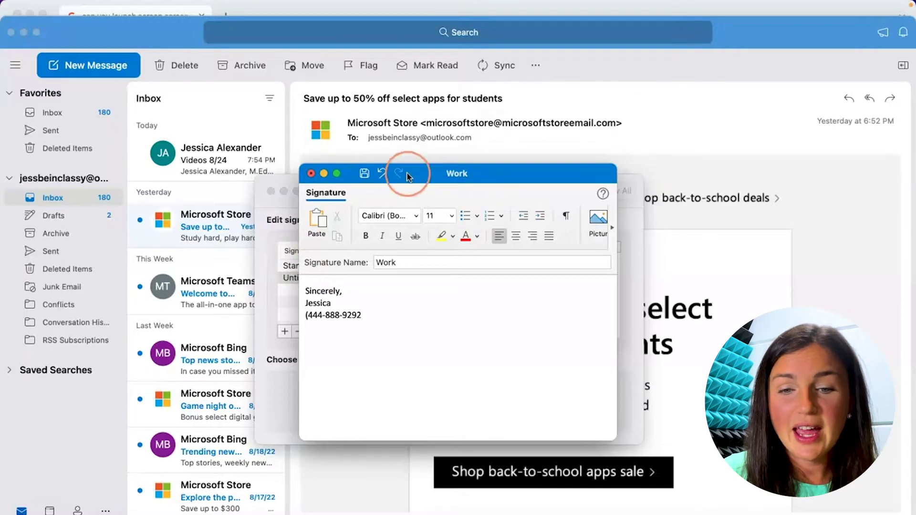
pyautogui.click(364, 175)
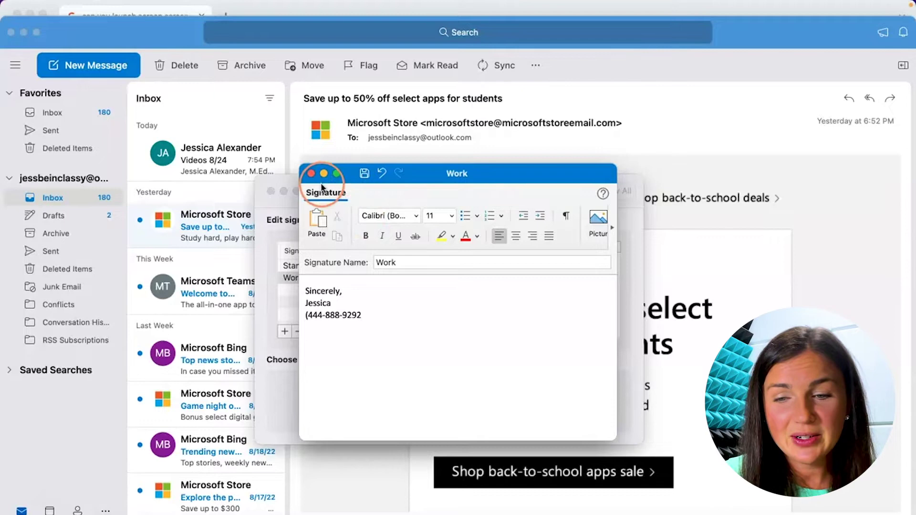
# Close the editor and choose Work as default signature for new messages and replies/forwards.
pyautogui.click(311, 173)
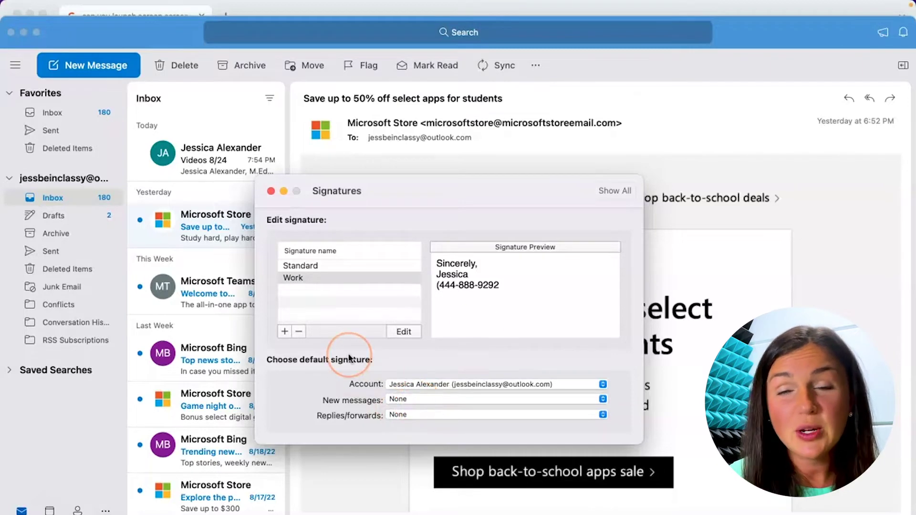
pyautogui.click(407, 399)
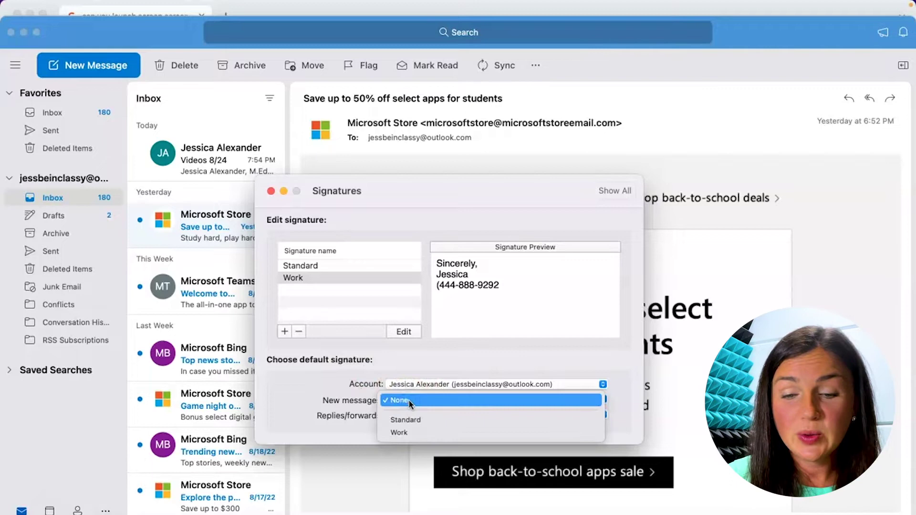
pyautogui.click(422, 420)
pyautogui.click(417, 401)
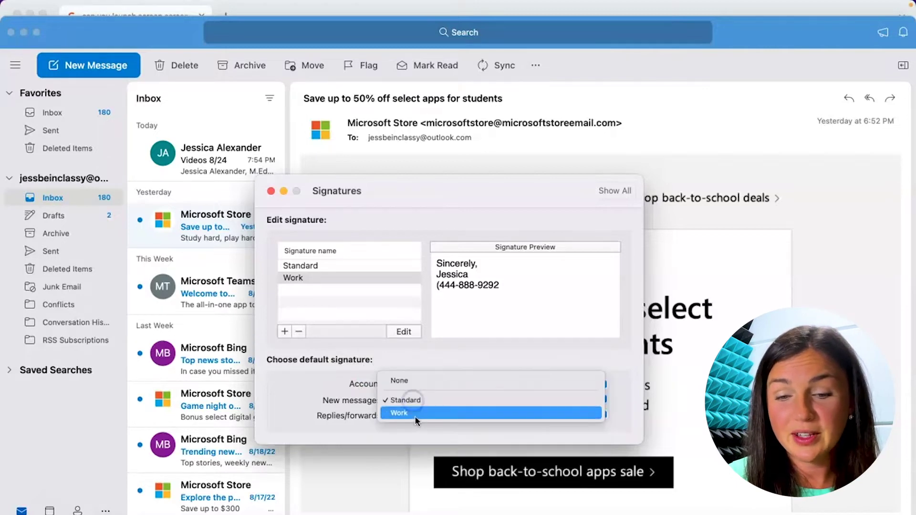
pyautogui.click(414, 416)
pyautogui.click(409, 415)
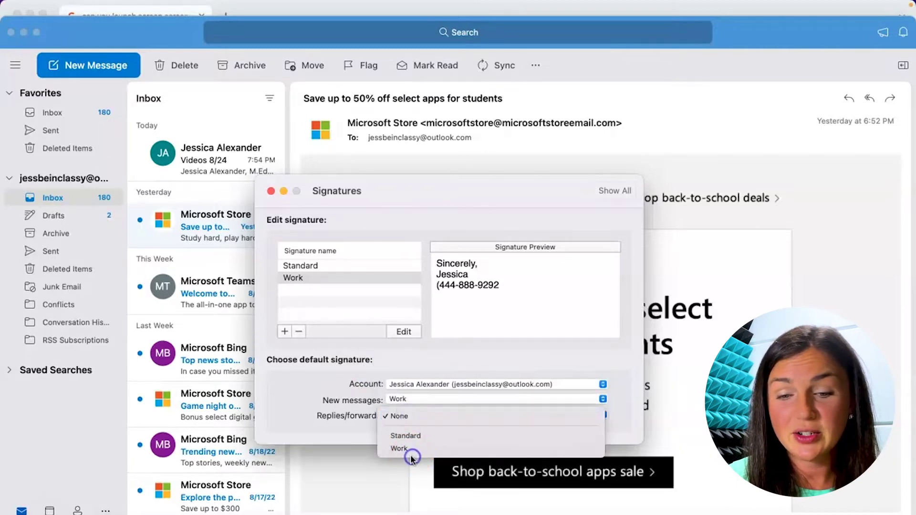
pyautogui.click(408, 449)
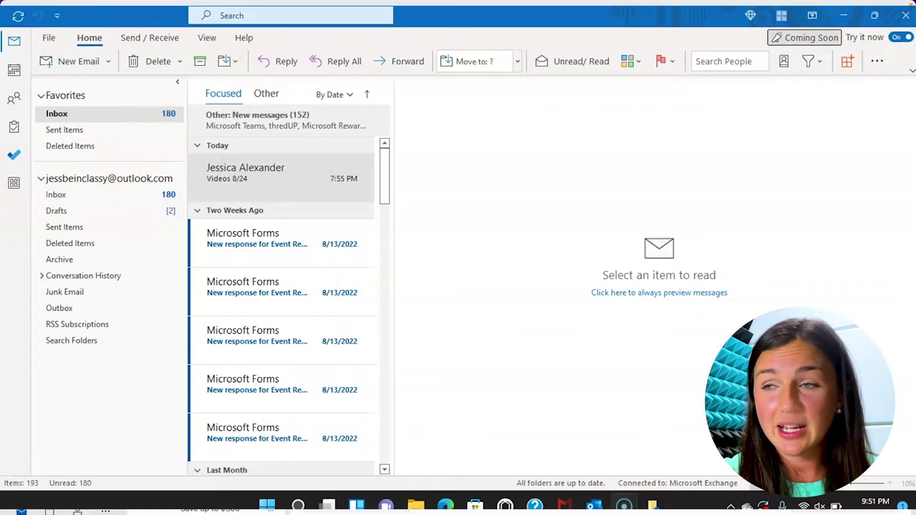
# Search Outlook for 'sign' and choose Signatures... to reach Signatures and Stationery.
pyautogui.click(267, 17)
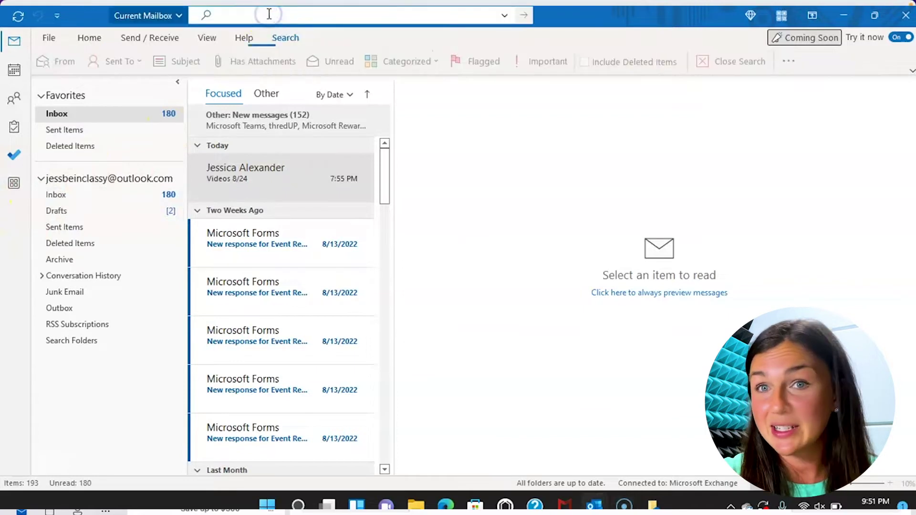
pyautogui.click(241, 17)
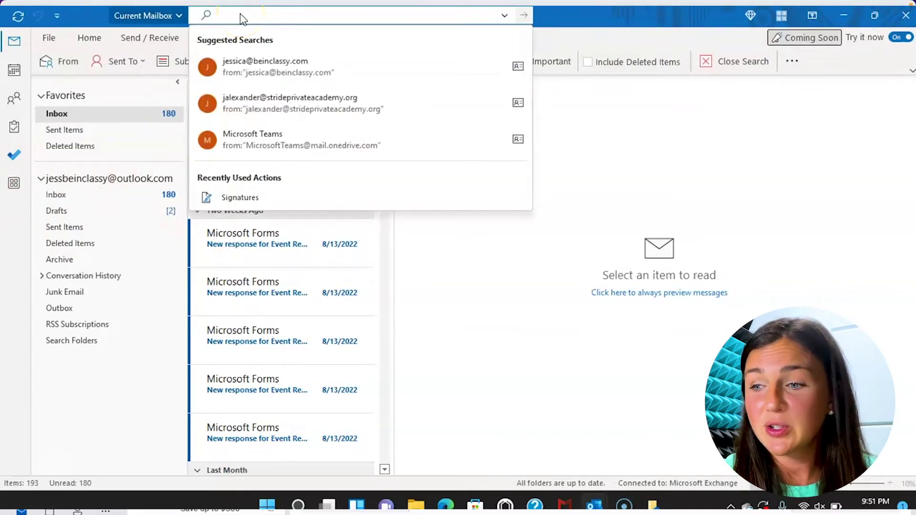
pyautogui.write('sign')
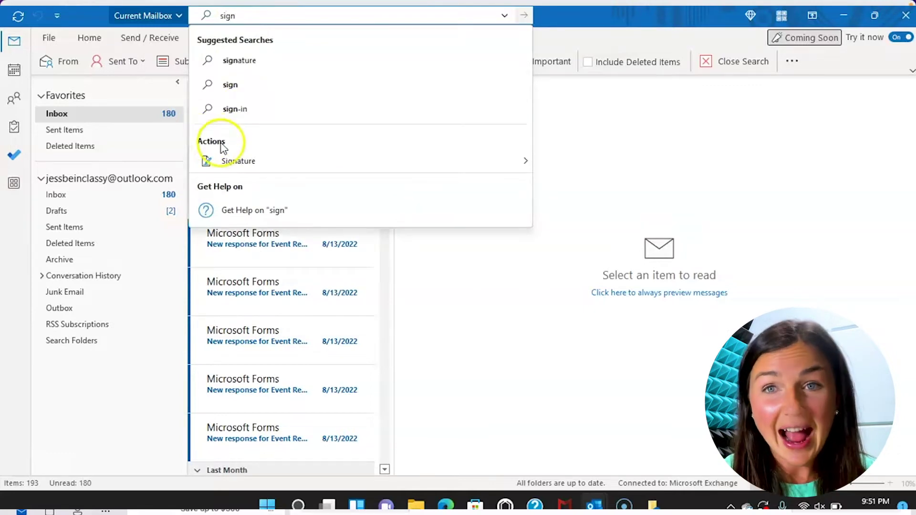
pyautogui.moveTo(242, 162)
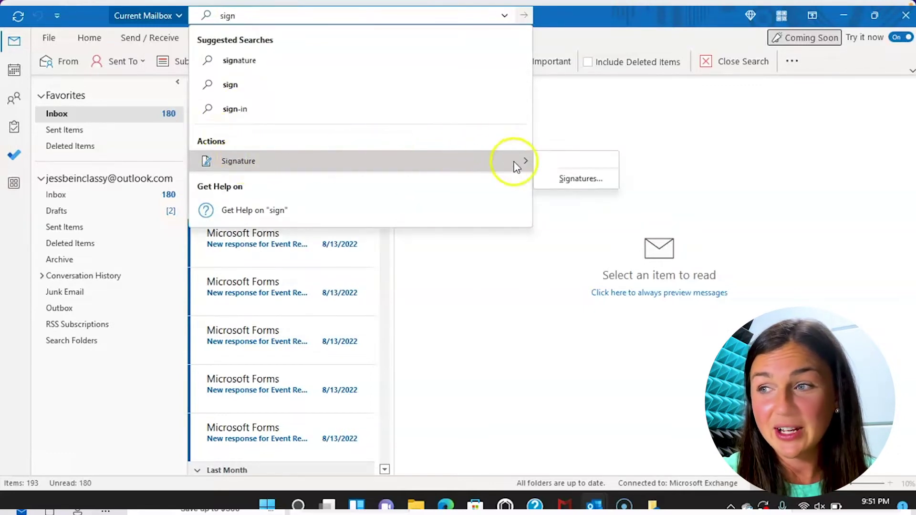
pyautogui.click(579, 179)
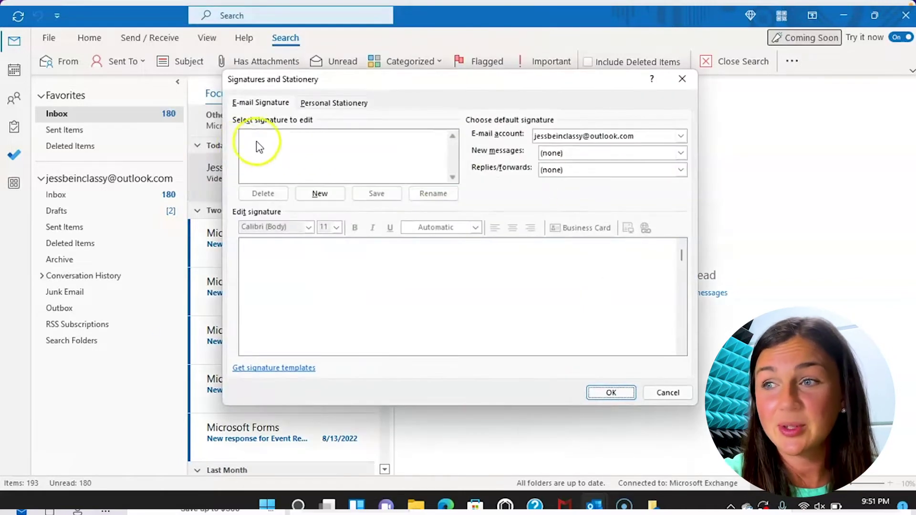
# Create a new signature named Personal.
pyautogui.click(289, 152)
pyautogui.click(318, 194)
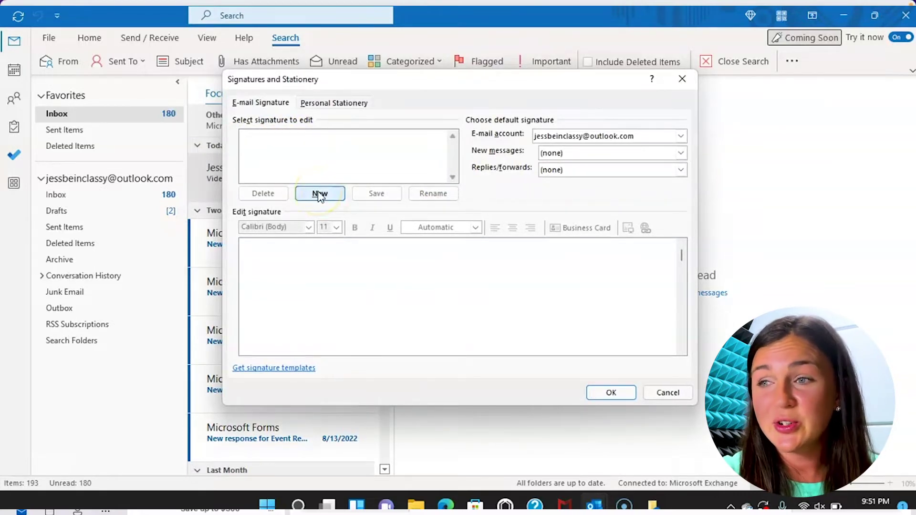
pyautogui.click(319, 194)
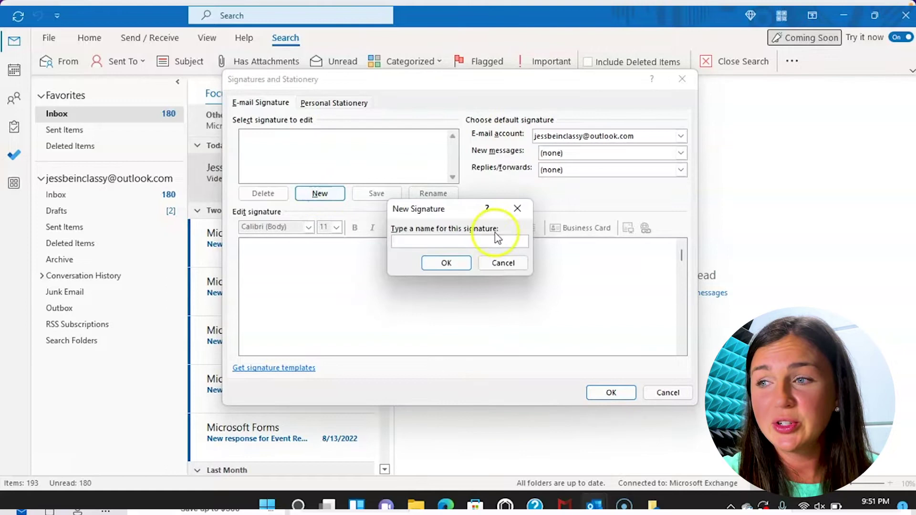
pyautogui.write('Personal')
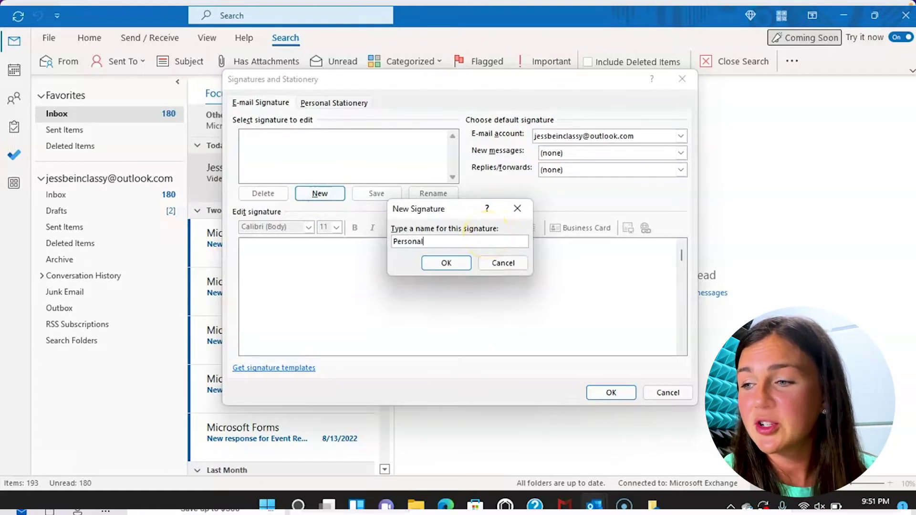
pyautogui.click(448, 262)
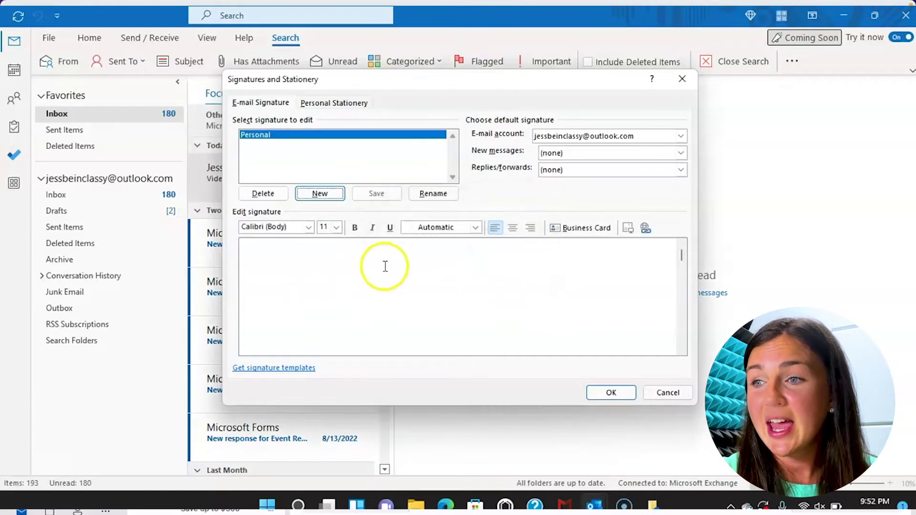
# Enter 'Sincerely,' as the Personal signature text and save it.
pyautogui.click(274, 282)
pyautogui.write('Sine')
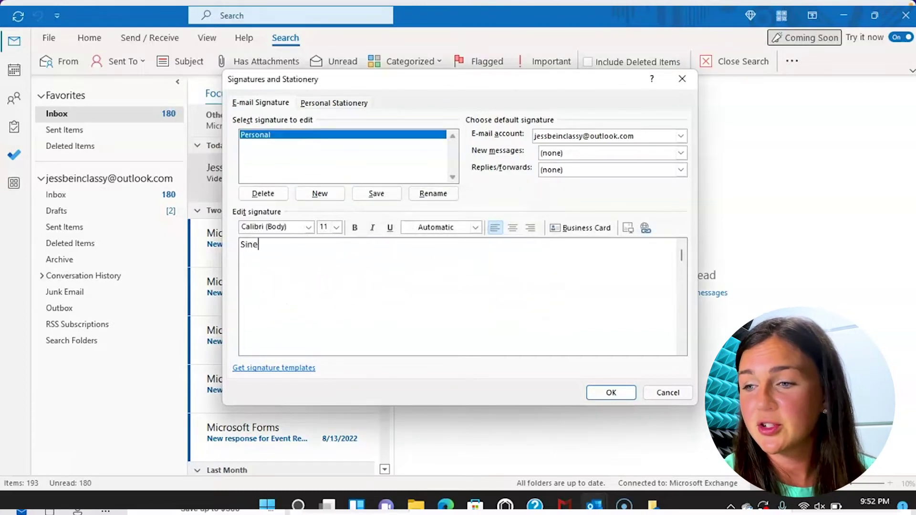
pyautogui.press('BackSpace')
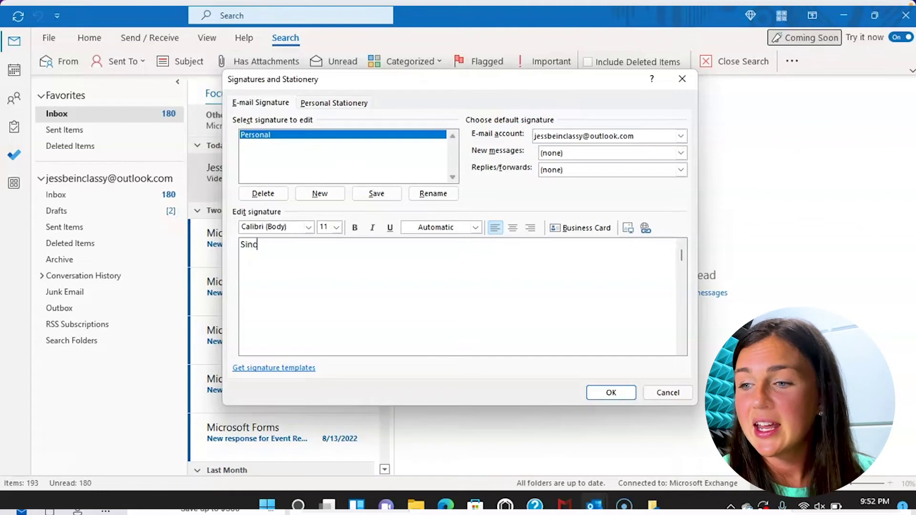
pyautogui.write('cerely,')
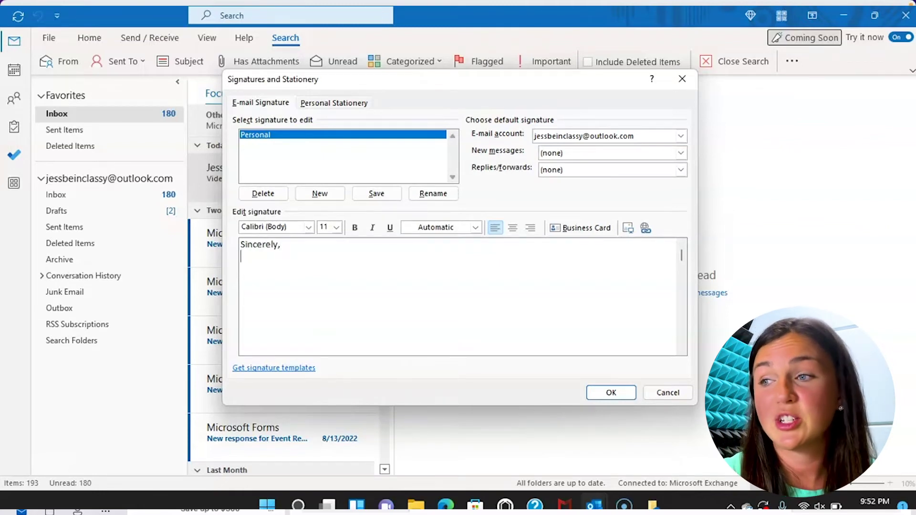
pyautogui.click(375, 193)
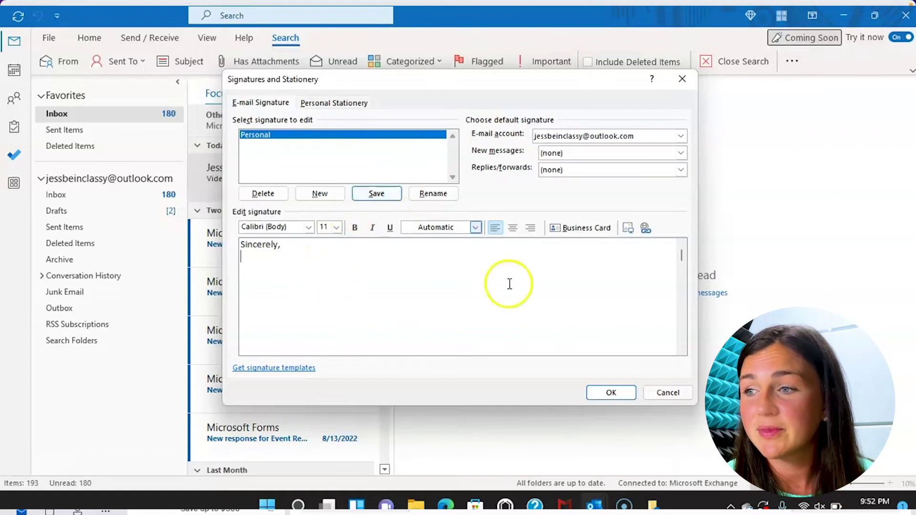
pyautogui.click(380, 196)
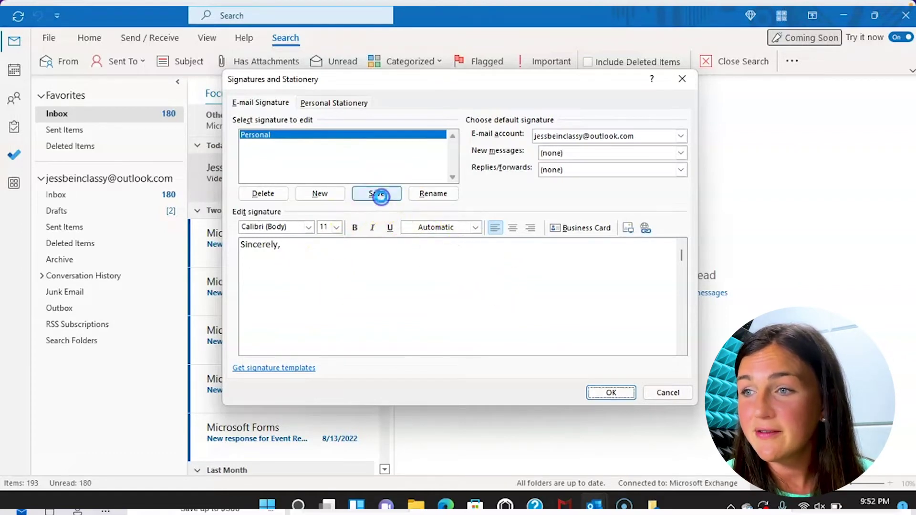
# Set New messages to Personal, leave Replies/forwards as (none), and confirm with OK.
pyautogui.click(605, 154)
pyautogui.click(601, 169)
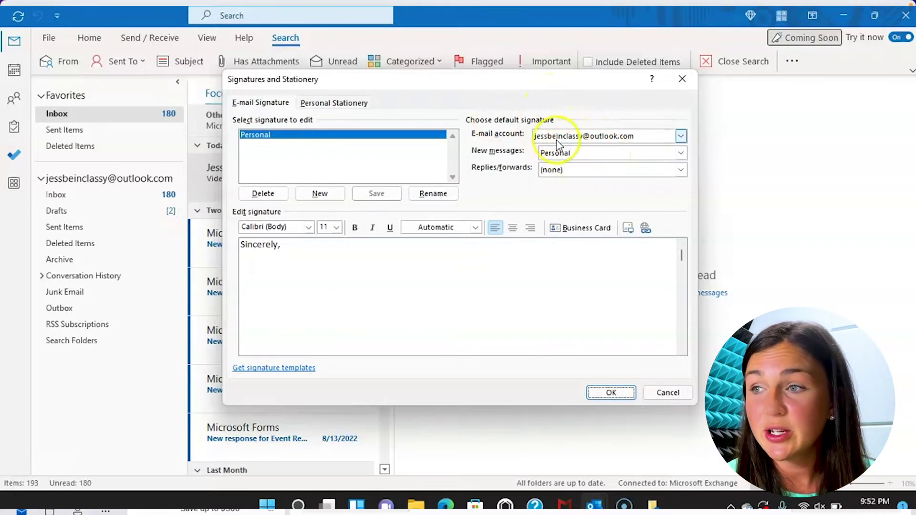
pyautogui.click(573, 153)
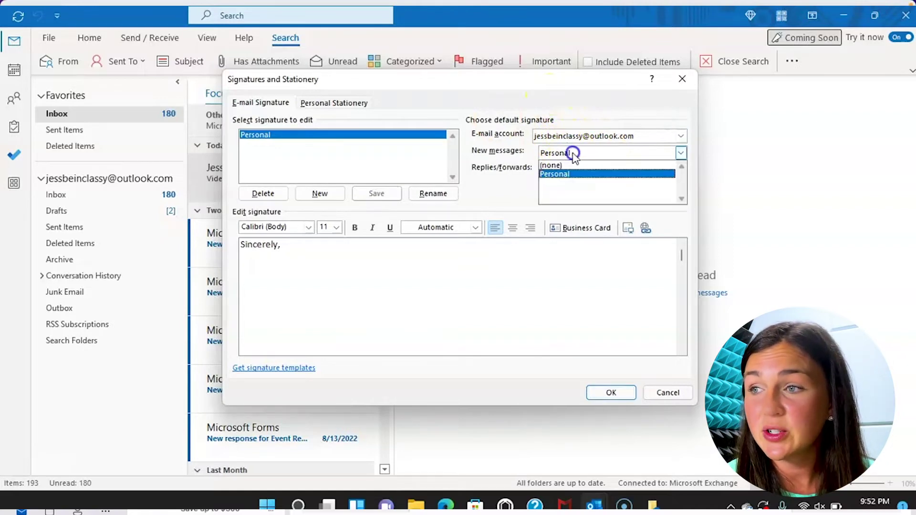
pyautogui.click(574, 179)
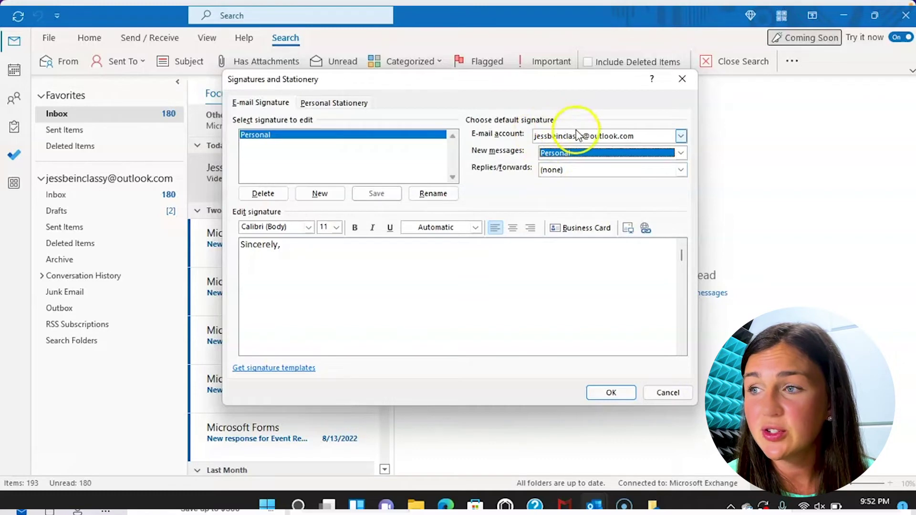
pyautogui.click(681, 136)
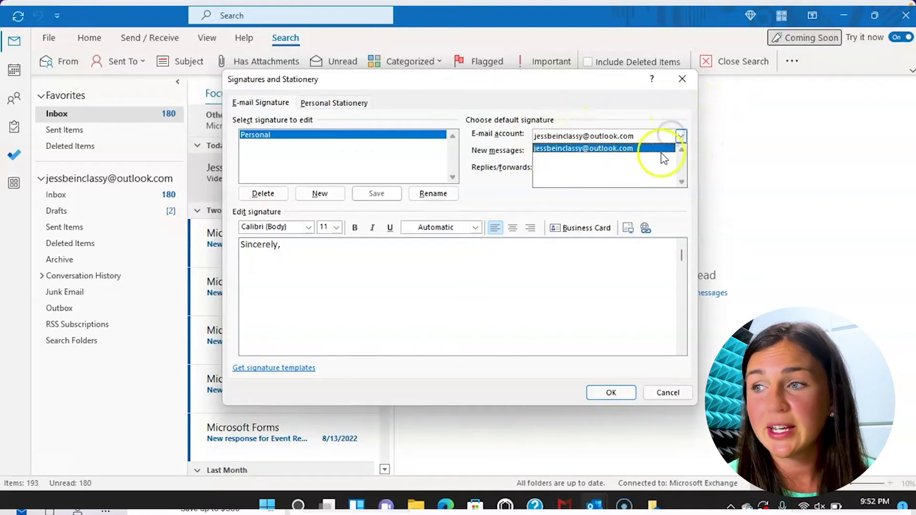
pyautogui.click(663, 148)
pyautogui.click(623, 170)
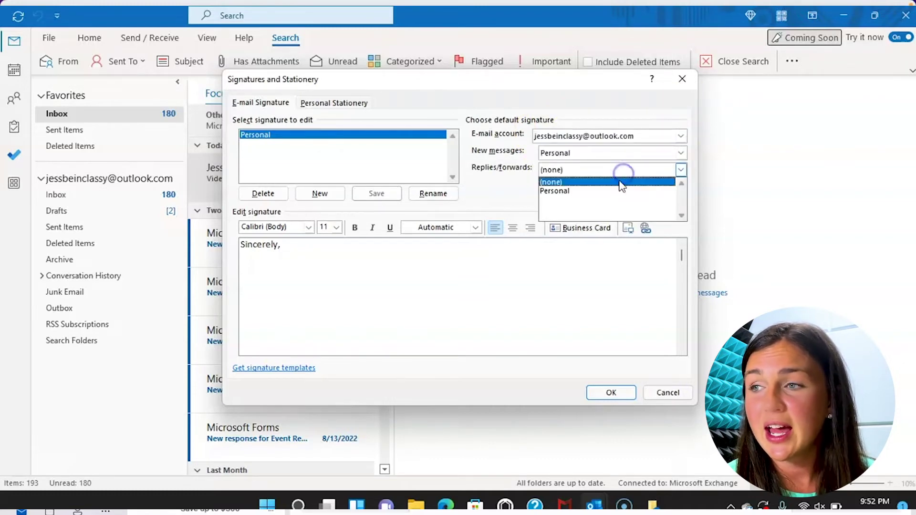
pyautogui.click(620, 184)
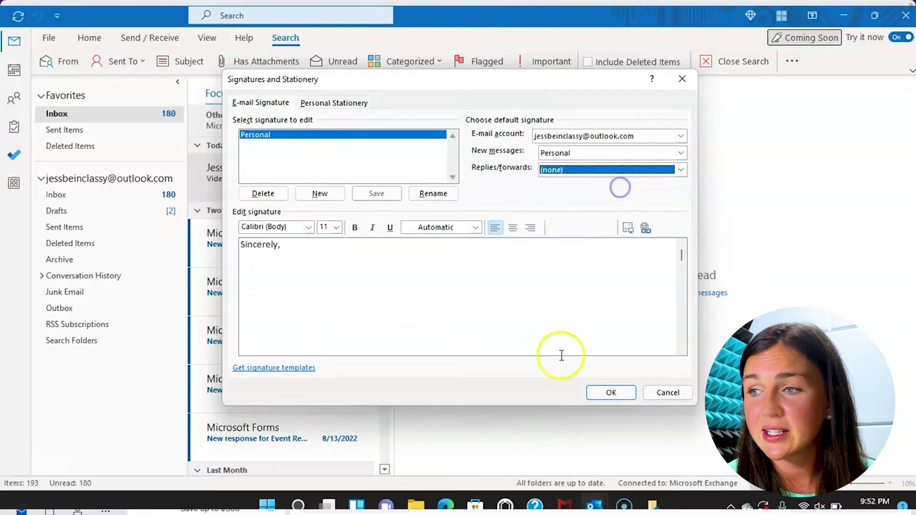
pyautogui.click(606, 393)
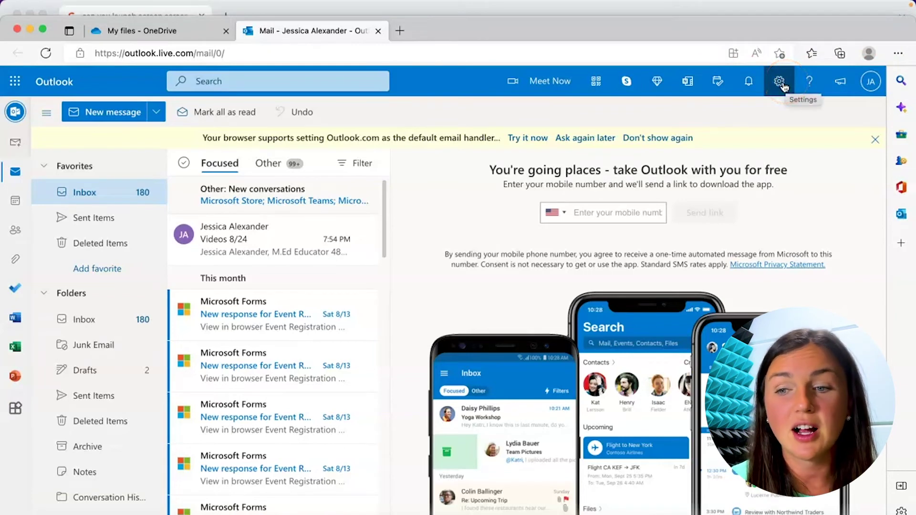
# From the Settings gear, search 'sign' and open the Email signature result.
pyautogui.click(781, 83)
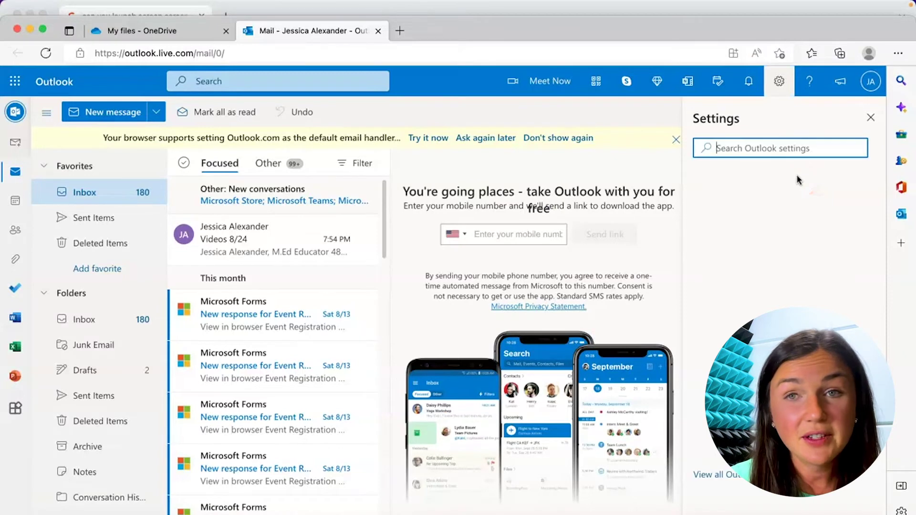
pyautogui.write('sign')
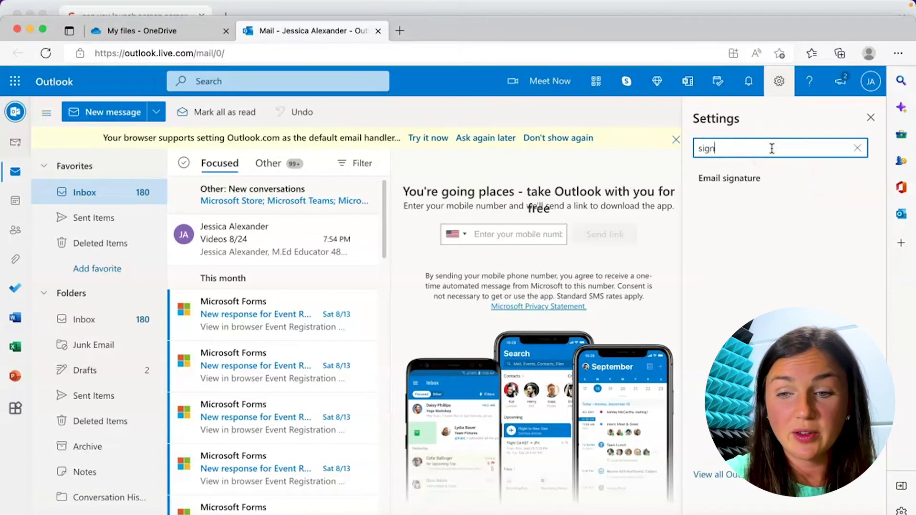
pyautogui.click(753, 180)
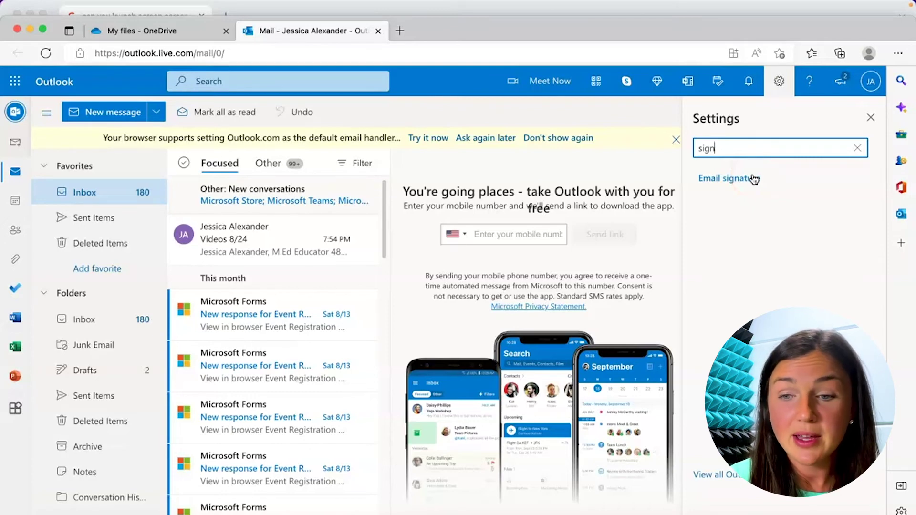
pyautogui.click(754, 179)
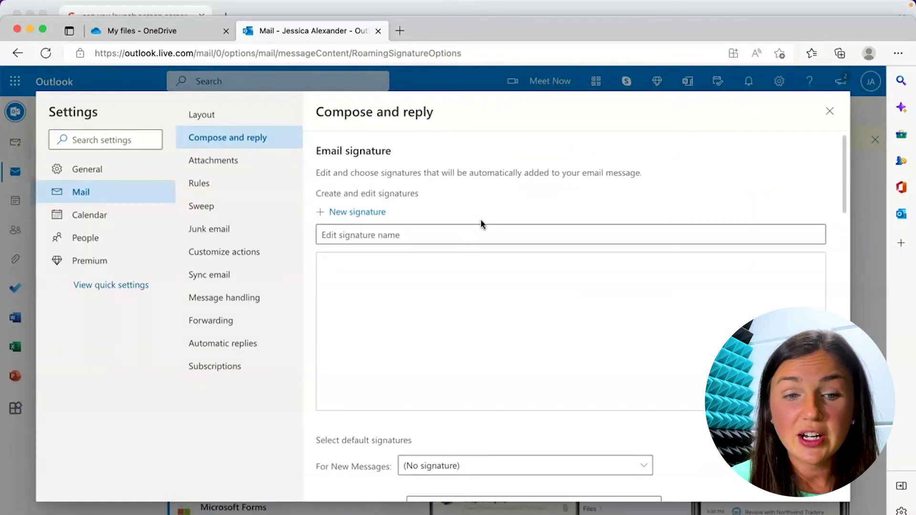